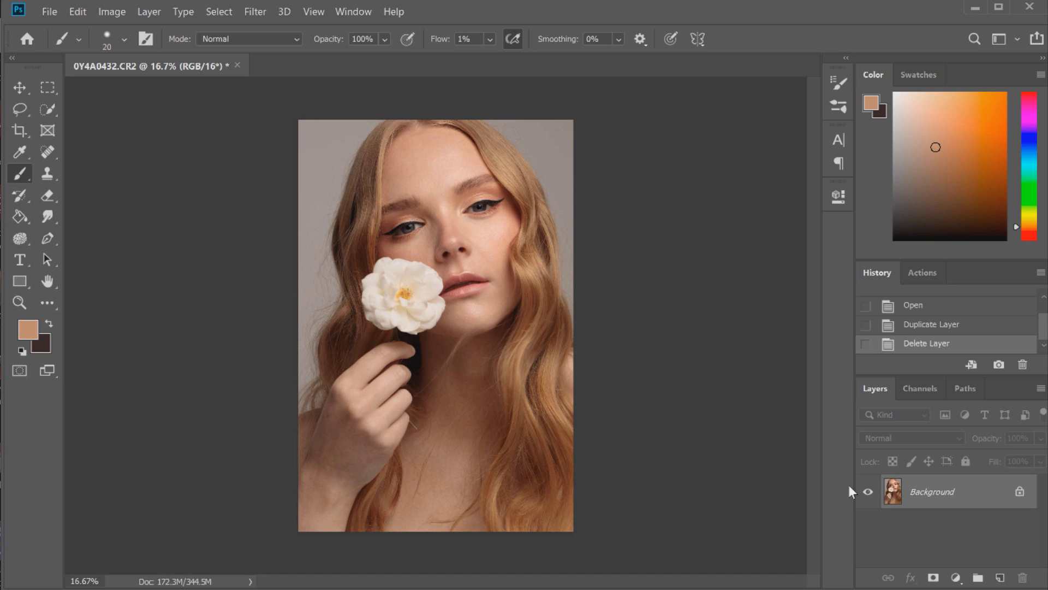
# Step: Duplicate the Background layer to retouch on a copy
pyautogui.moveTo(934, 492); pyautogui.dragTo(1004, 570)
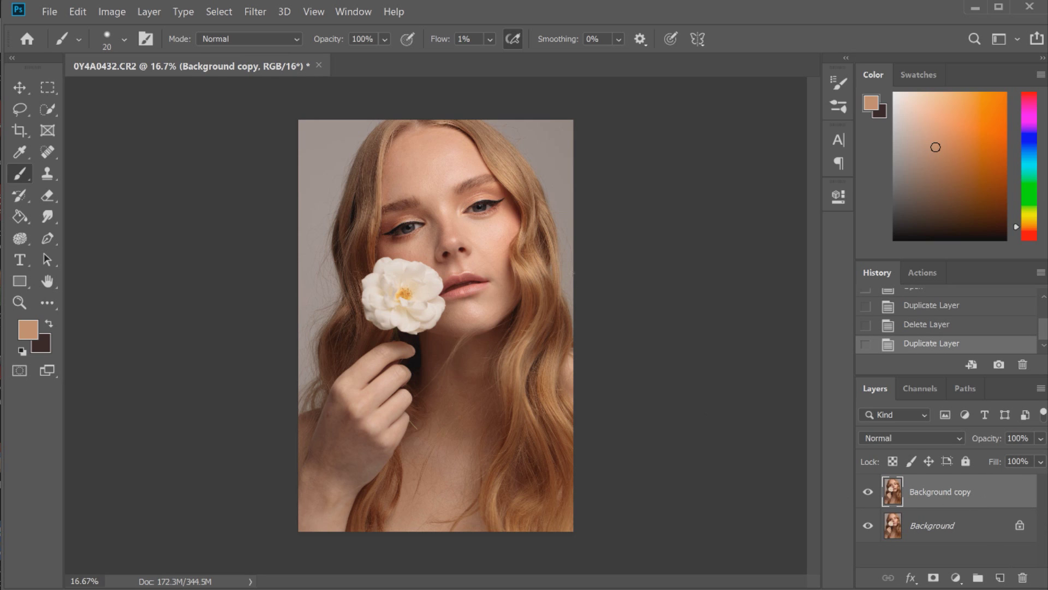
# Step: Choose the Spot Healing Brush in Content-Aware mode and reduce its size to 20 px for retouching the face
pyautogui.click(26, 298)
pyautogui.click(308, 189)
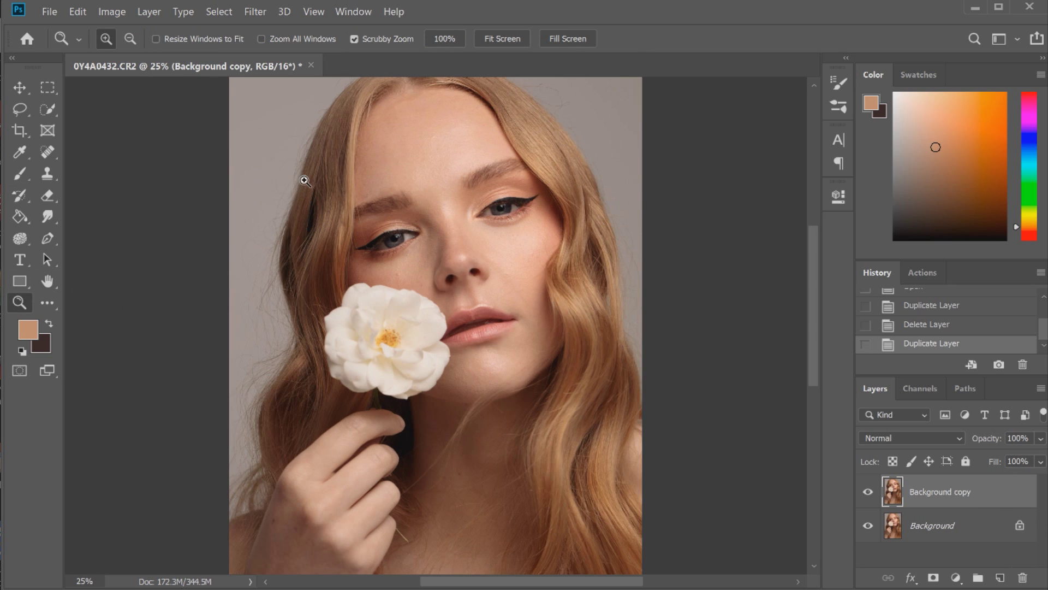
pyautogui.click(302, 184)
pyautogui.click(246, 218)
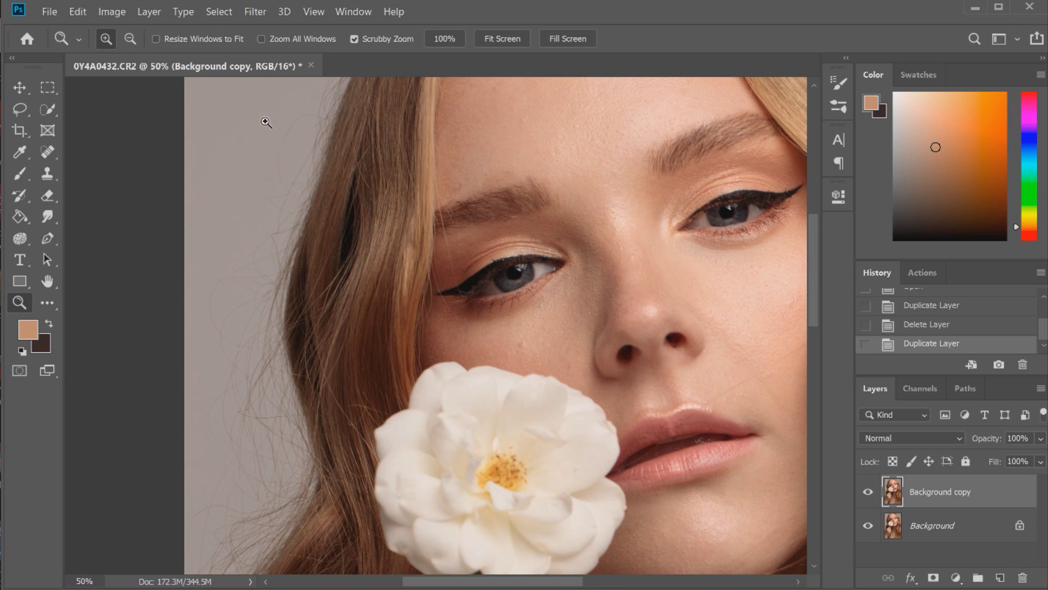
pyautogui.scroll(3, 819, 238)
pyautogui.scroll(3, 819, 232)
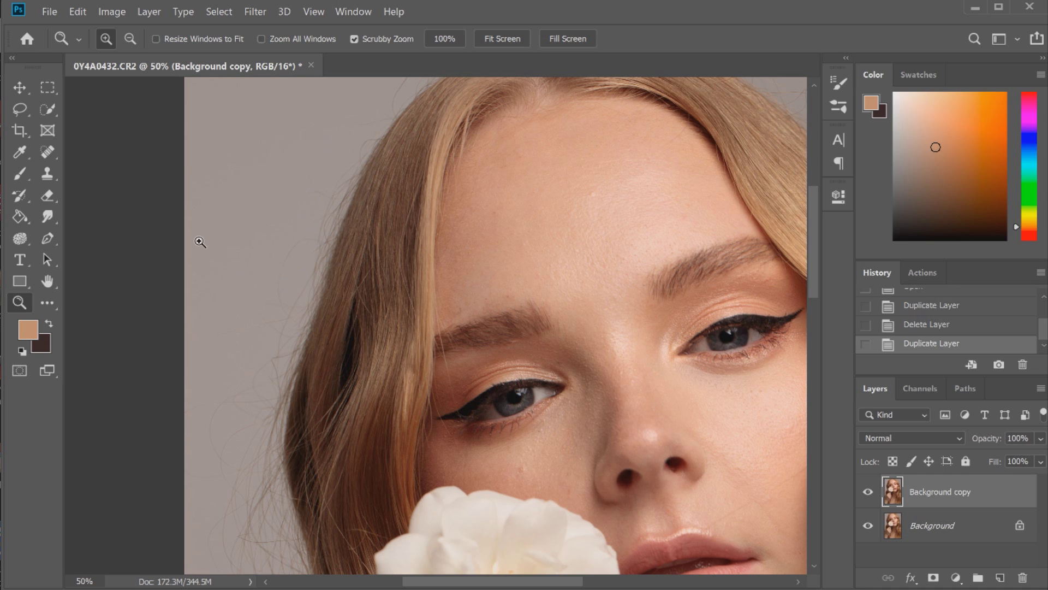
pyautogui.click(49, 152)
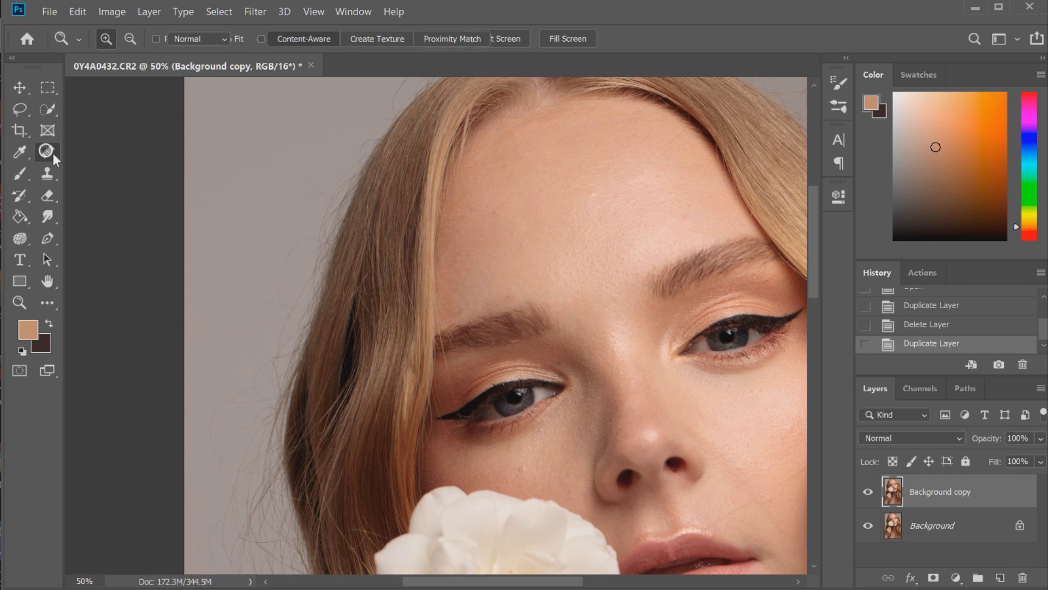
pyautogui.moveTo(113, 145); pyautogui.dragTo(119, 153)
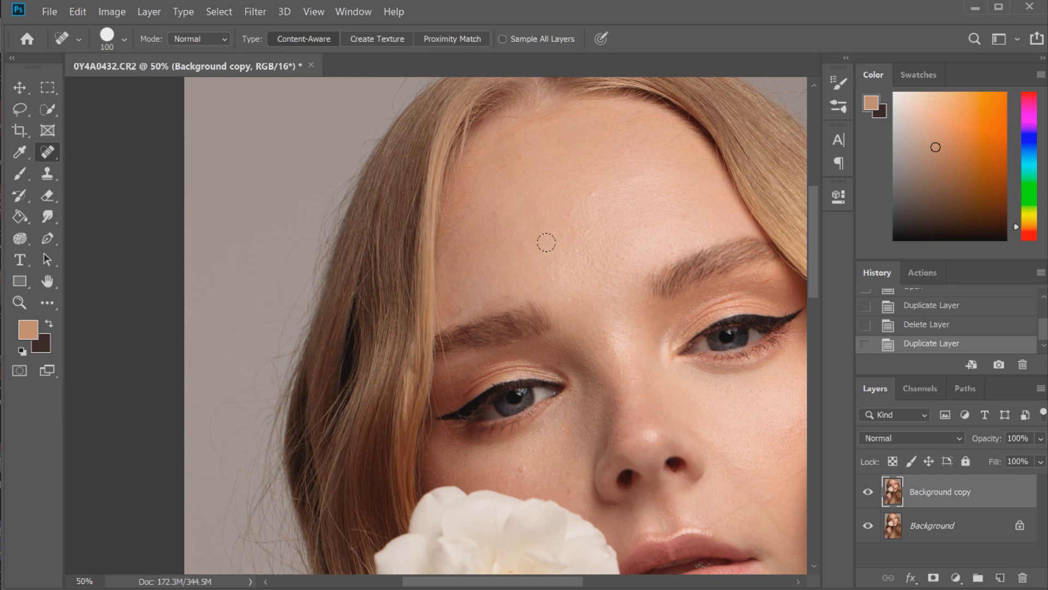
pyautogui.click(526, 206)
pyautogui.press('[')
pyautogui.press('[')
pyautogui.press('[')
pyautogui.press('[')
pyautogui.press('[')
pyautogui.press('[')
pyautogui.press('[')
pyautogui.press('[')
# Step: Heal the stray hairs running from the temple across the flower-side eyebrow to the outer corner of the eye
pyautogui.moveTo(812, 211); pyautogui.dragTo(812, 234)
pyautogui.click(446, 215)
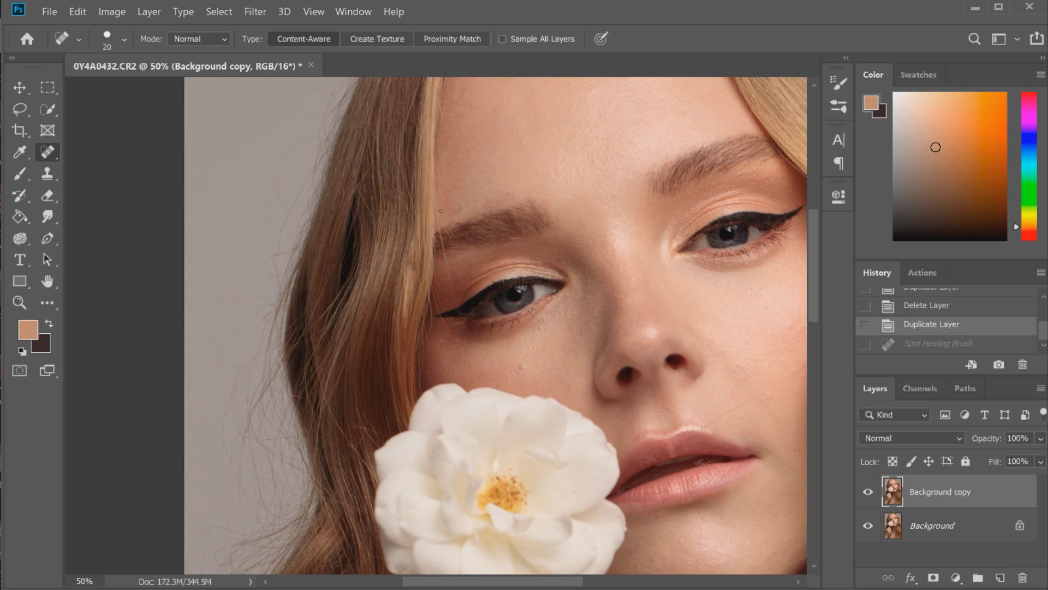
pyautogui.moveTo(437, 208); pyautogui.dragTo(453, 296)
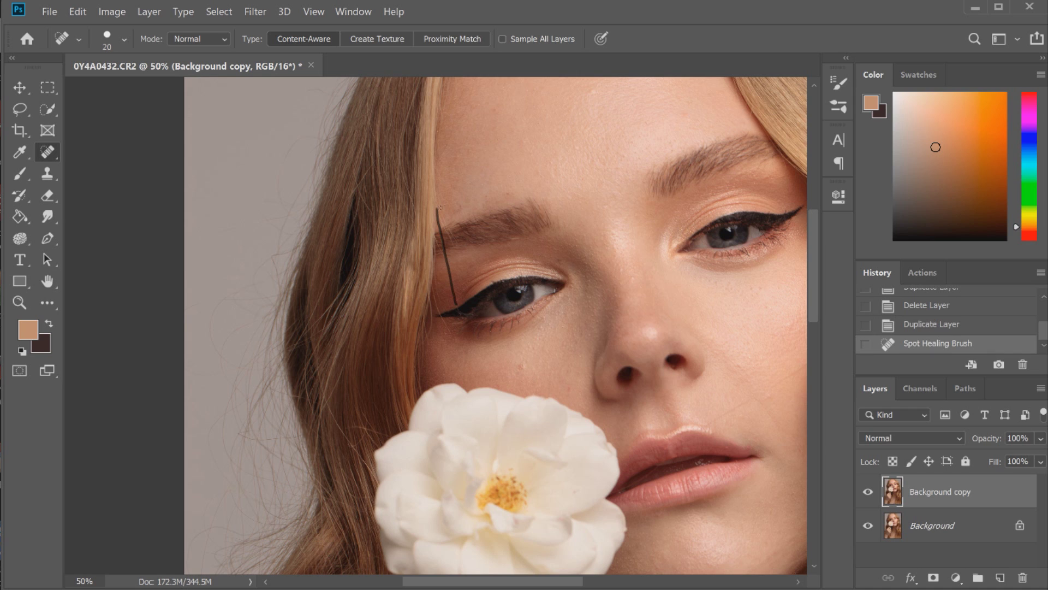
pyautogui.moveTo(441, 236); pyautogui.dragTo(444, 251)
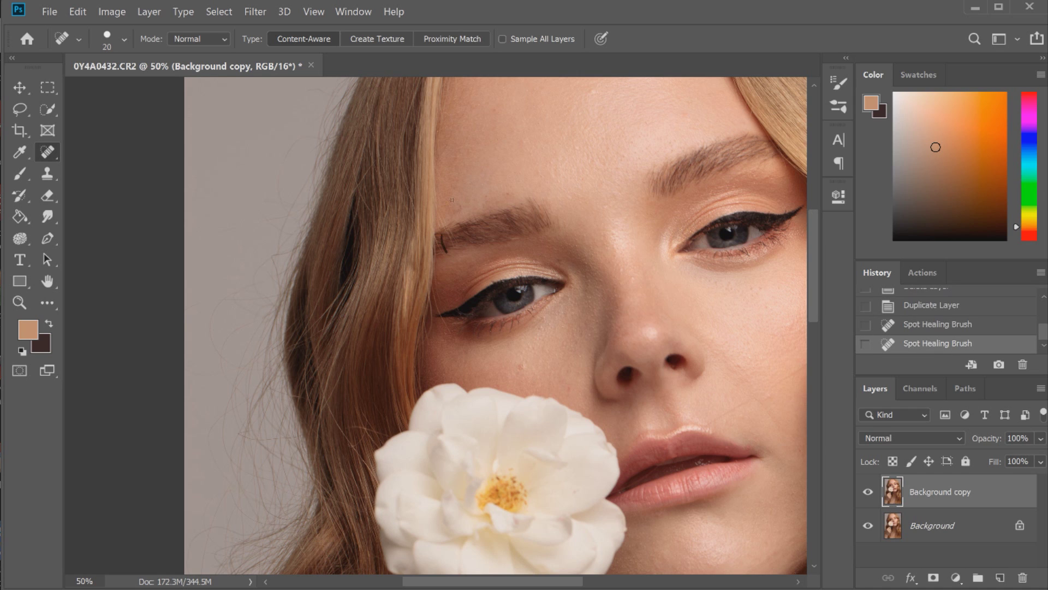
pyautogui.click(444, 250)
pyautogui.moveTo(442, 252)
pyautogui.mouseDown()
pyautogui.moveTo(435, 236)
pyautogui.moveTo(440, 252)
pyautogui.mouseUp()
pyautogui.moveTo(439, 297); pyautogui.dragTo(439, 305)
# Step: Heal the remaining stray hairs over the flower-side eyeliner and brow, the opposite cheek and the skin beside the mouth
pyautogui.moveTo(557, 580); pyautogui.dragTo(579, 580)
pyautogui.moveTo(343, 288); pyautogui.dragTo(361, 334)
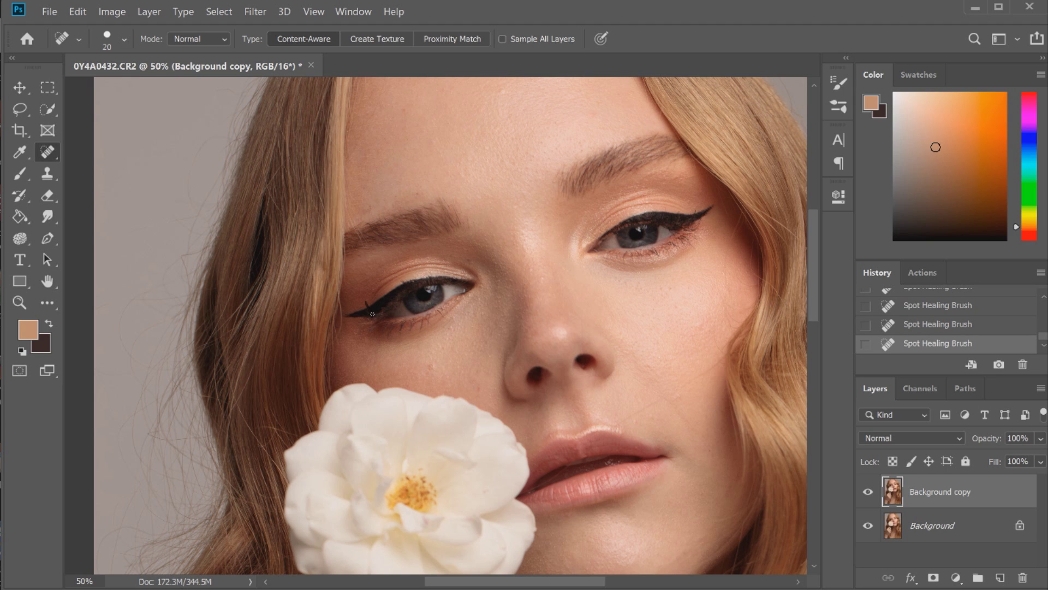
pyautogui.moveTo(350, 214); pyautogui.dragTo(367, 241)
pyautogui.moveTo(741, 216)
pyautogui.mouseDown()
pyautogui.moveTo(721, 294)
pyautogui.moveTo(734, 326)
pyautogui.mouseUp()
pyautogui.moveTo(613, 427)
pyautogui.mouseDown()
pyautogui.moveTo(725, 356)
pyautogui.moveTo(710, 371)
pyautogui.mouseUp()
# Step: Add a new empty layer above the Background copy
pyautogui.moveTo(812, 218); pyautogui.dragTo(818, 194)
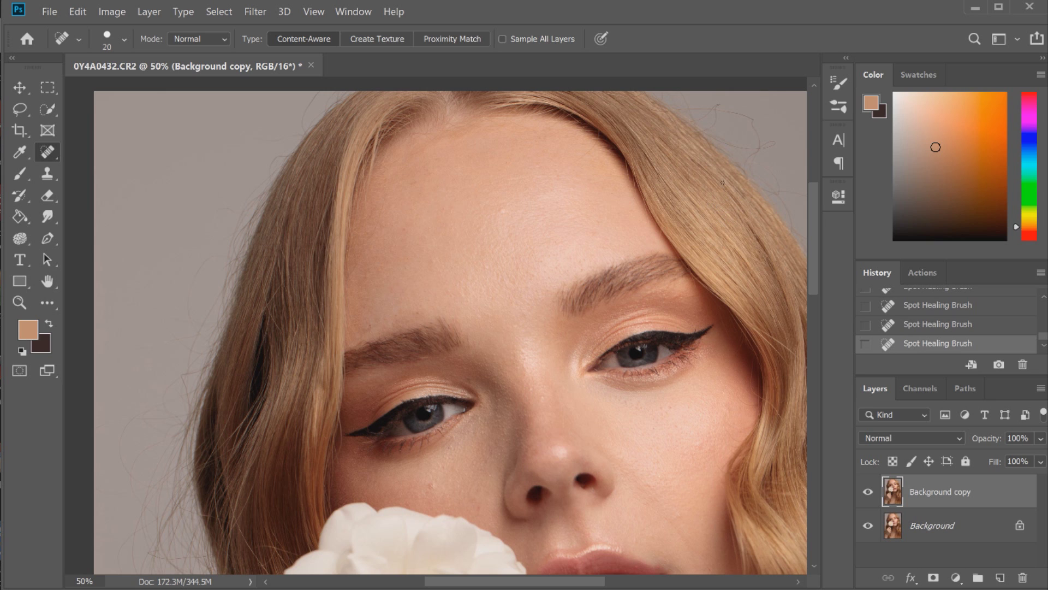
pyautogui.moveTo(819, 216)
pyautogui.mouseDown()
pyautogui.moveTo(817, 207)
pyautogui.moveTo(818, 234)
pyautogui.mouseUp()
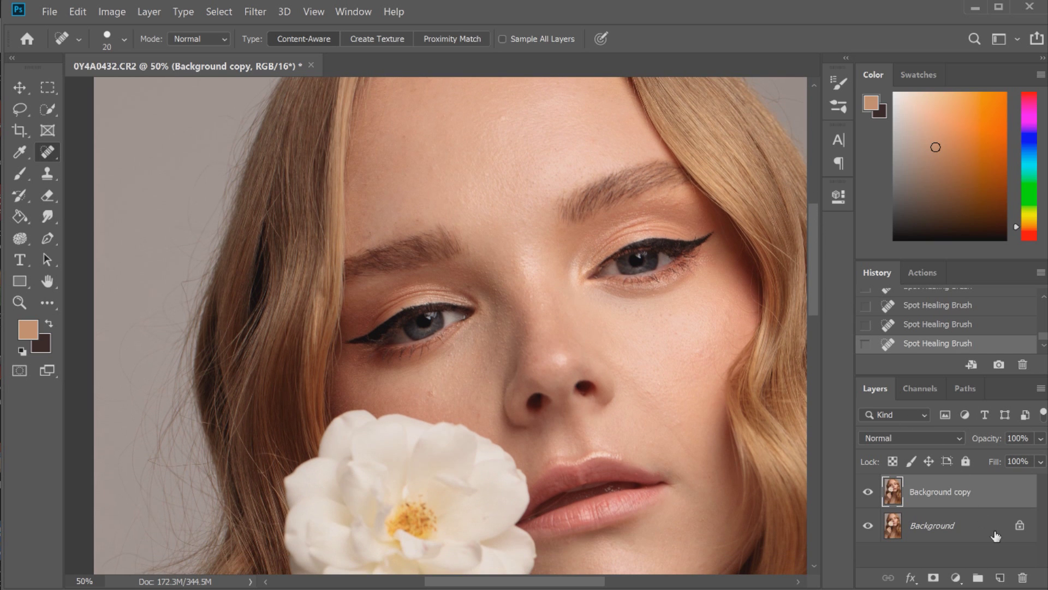
pyautogui.click(998, 577)
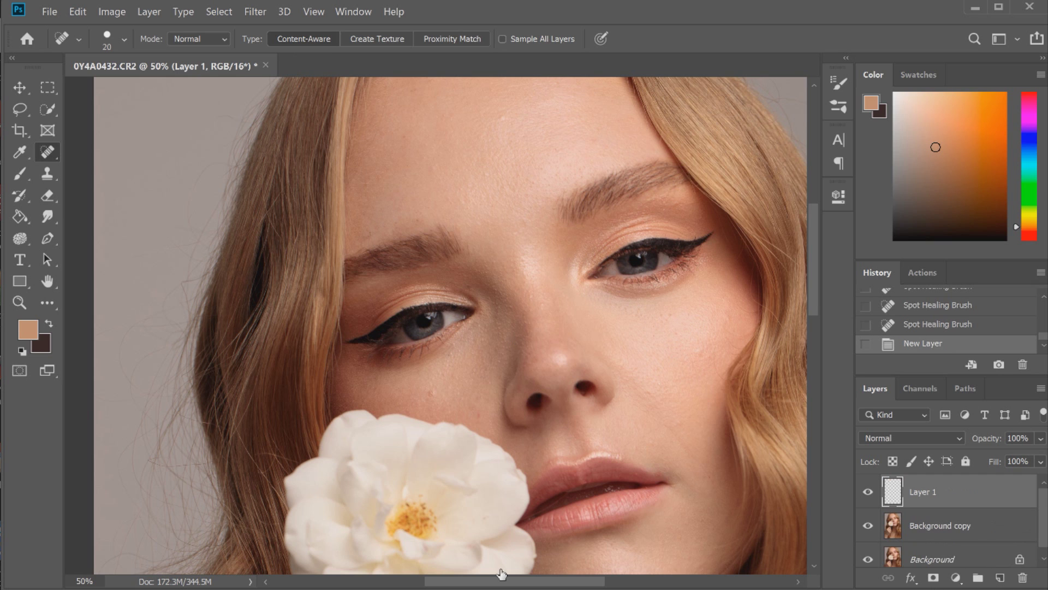
# Step: Set up a soft Brush with minimum hardness, 190 px size and 5% flow for cleaning the backdrop
pyautogui.moveTo(485, 581); pyautogui.dragTo(452, 581)
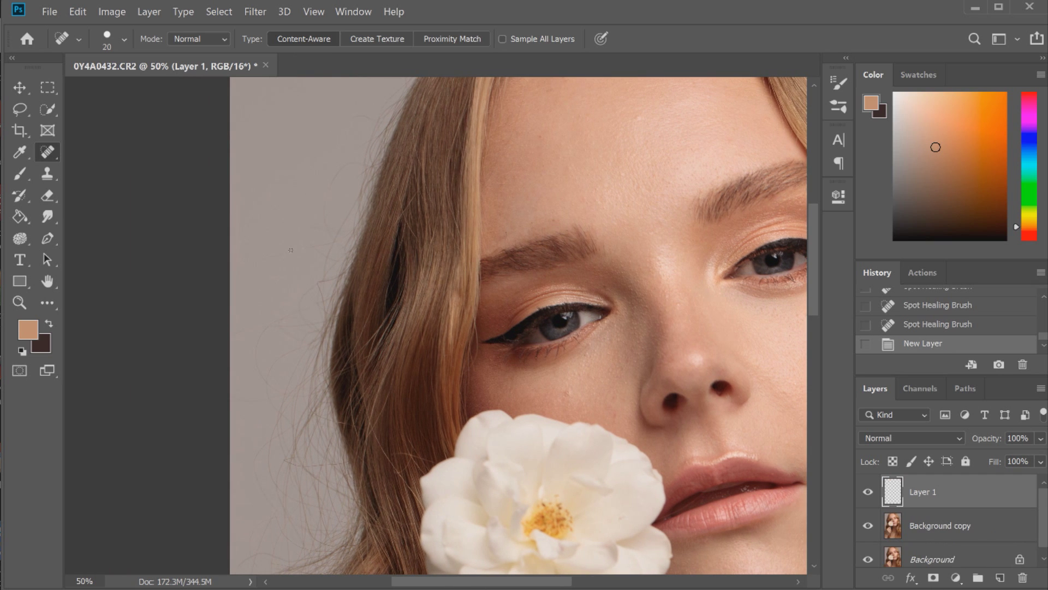
pyautogui.moveTo(816, 244); pyautogui.dragTo(816, 221)
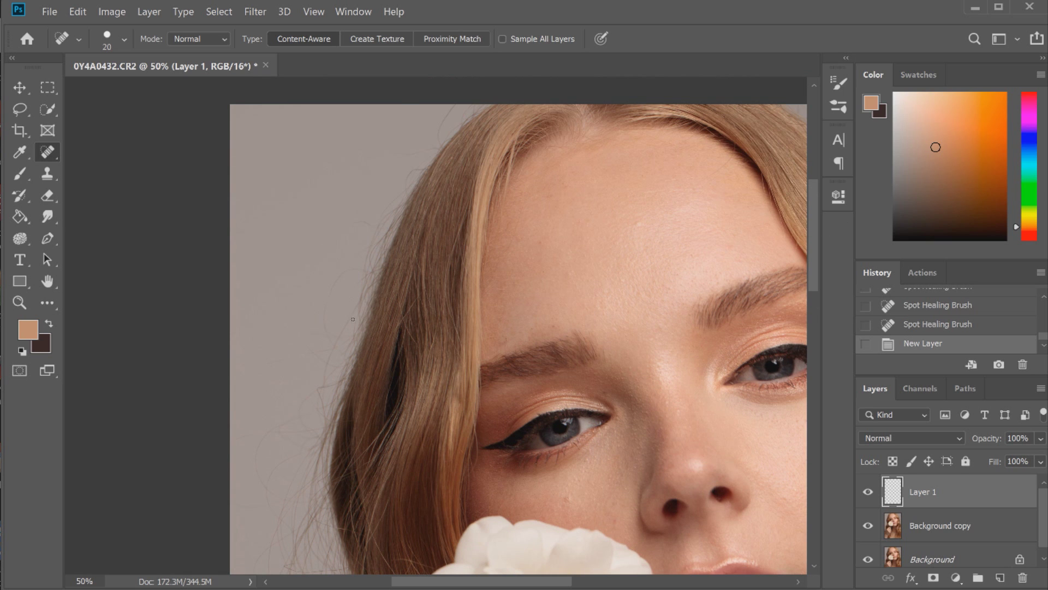
pyautogui.click(22, 175)
pyautogui.click(124, 40)
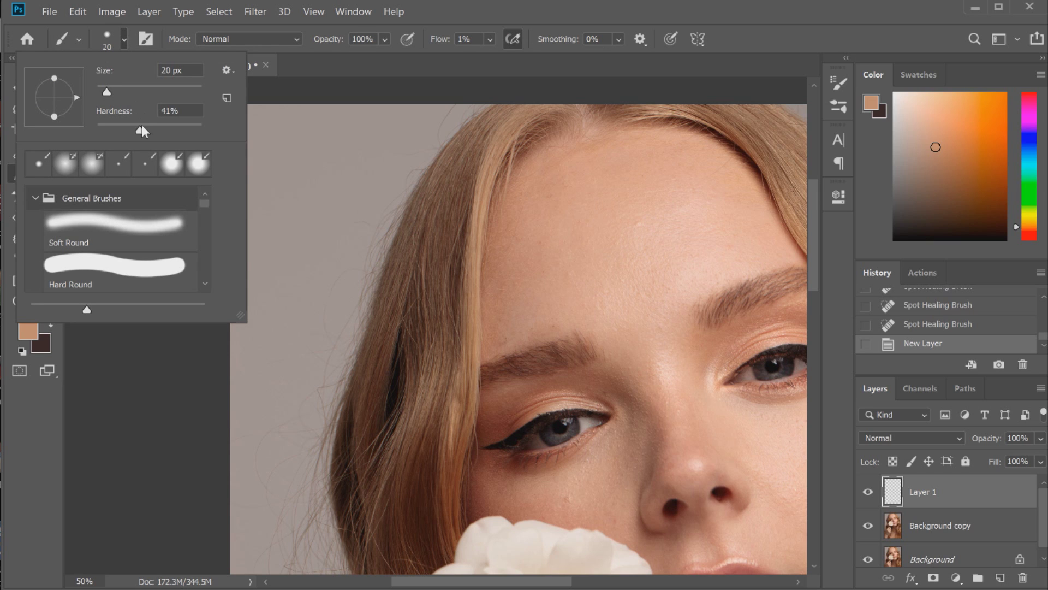
pyautogui.moveTo(130, 126); pyautogui.dragTo(96, 127)
pyautogui.moveTo(119, 90); pyautogui.dragTo(124, 92)
pyautogui.moveTo(176, 87); pyautogui.dragTo(164, 91)
pyautogui.click(174, 91)
pyautogui.click(127, 40)
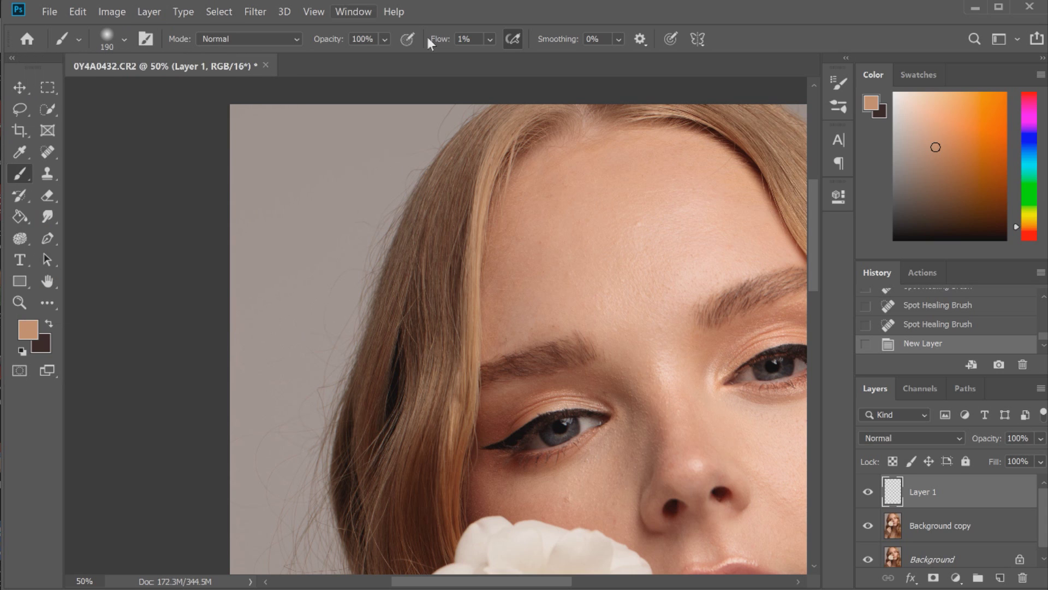
pyautogui.click(489, 39)
pyautogui.moveTo(499, 58); pyautogui.dragTo(499, 58)
# Step: Sample the grey backdrop colour, enlarge the brush to 400 px and paint over the flyaway hairs along the upper flower-side edge of the hair
pyautogui.keyDown('alt'); pyautogui.click(354, 234); pyautogui.keyUp('alt')
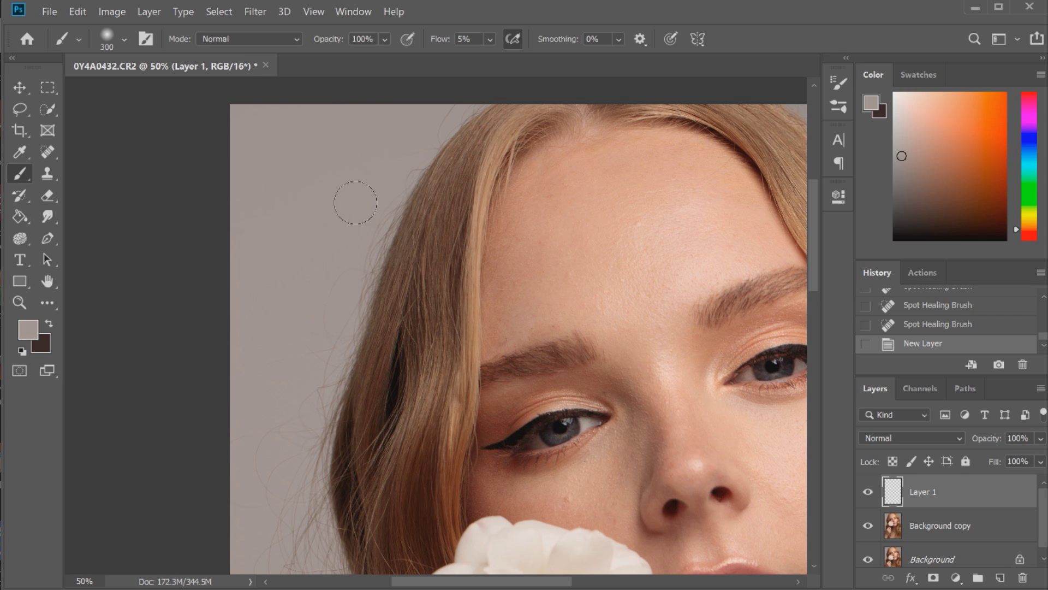
pyautogui.press('[')
pyautogui.moveTo(437, 94); pyautogui.dragTo(400, 145)
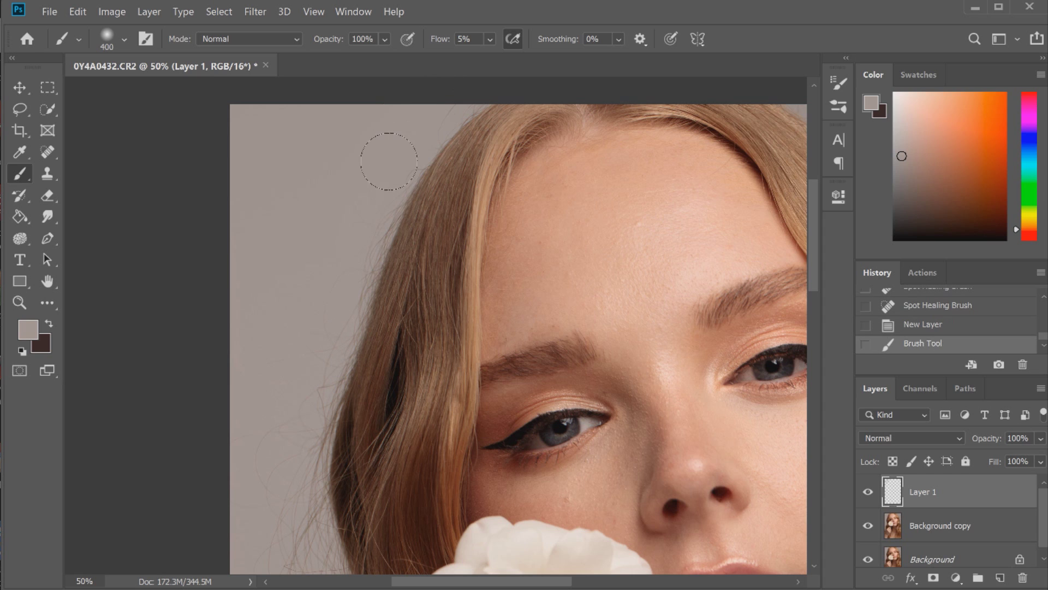
pyautogui.moveTo(343, 265)
pyautogui.mouseDown()
pyautogui.moveTo(327, 297)
pyautogui.moveTo(349, 240)
pyautogui.mouseUp()
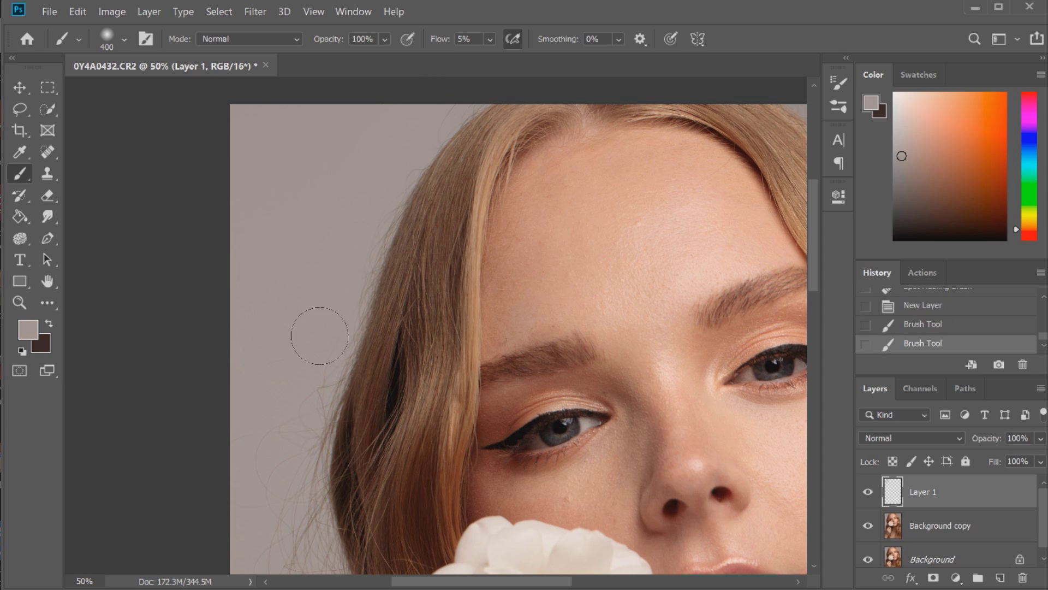
pyautogui.moveTo(313, 342)
pyautogui.mouseDown()
pyautogui.moveTo(296, 431)
pyautogui.moveTo(313, 367)
pyautogui.moveTo(309, 202)
pyautogui.mouseUp()
pyautogui.moveTo(470, 76); pyautogui.dragTo(423, 114)
pyautogui.moveTo(814, 198)
pyautogui.mouseDown()
pyautogui.moveTo(814, 215)
pyautogui.moveTo(814, 204)
pyautogui.mouseUp()
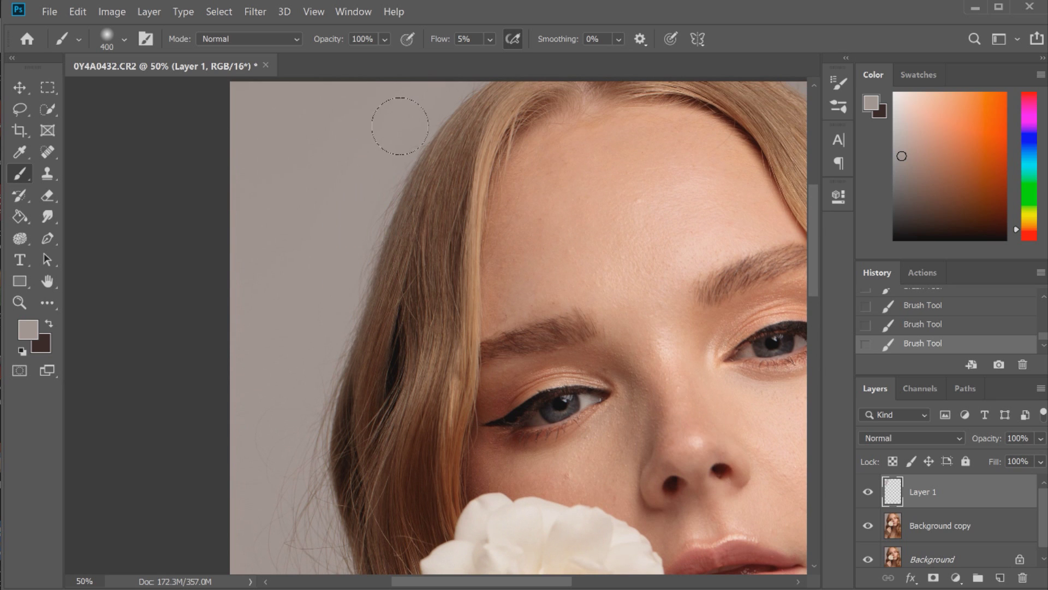
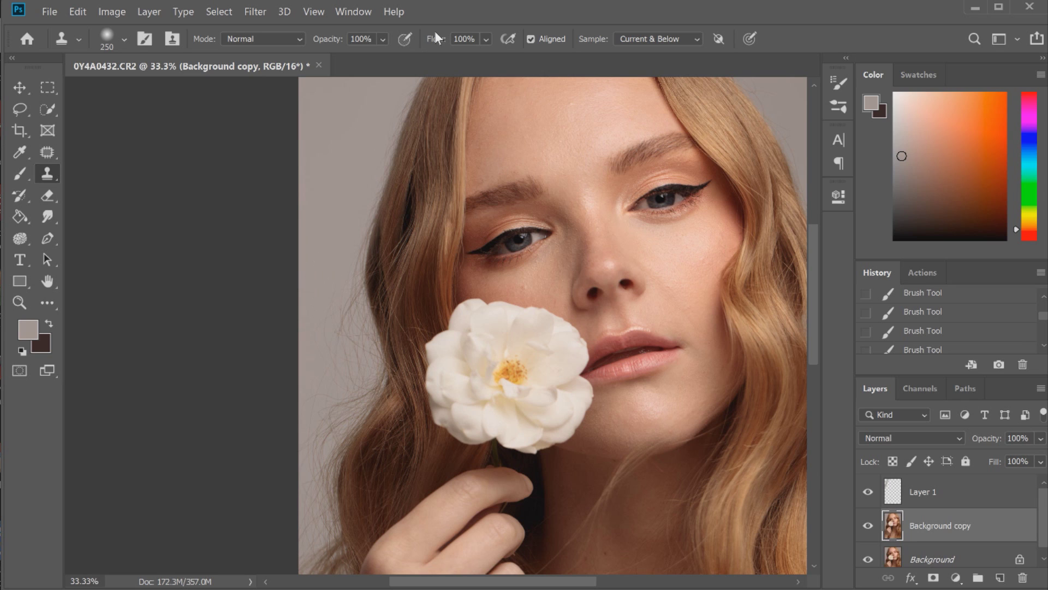
# Step: Set the Clone Stamp flow to 30% and clone grey backdrop over the flyaway hairs beside the flower-side hair at nose height
pyautogui.click(486, 39)
pyautogui.click(480, 54)
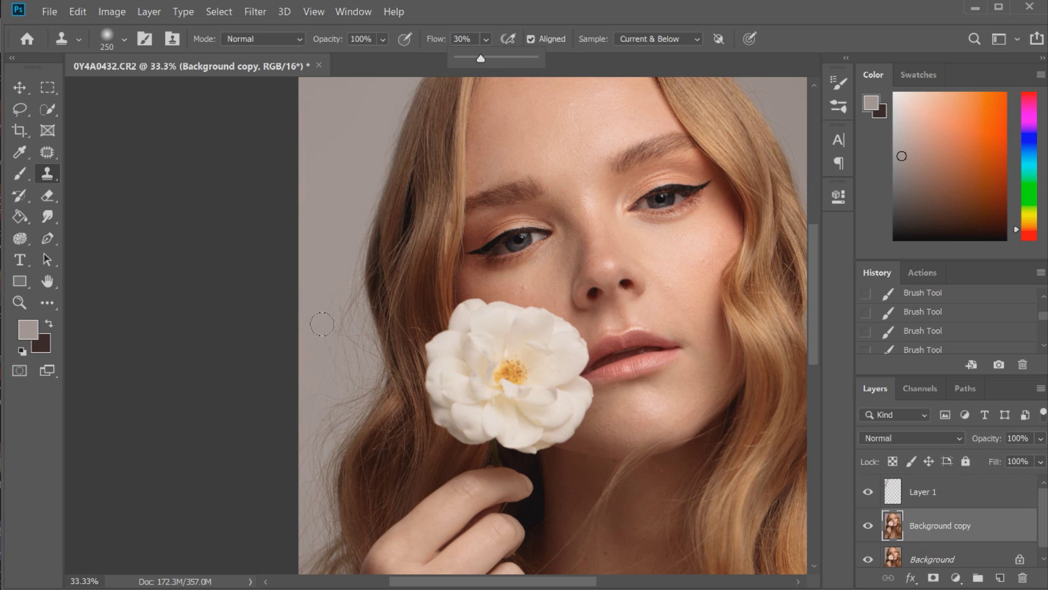
pyautogui.moveTo(326, 364)
pyautogui.mouseDown()
pyautogui.moveTo(333, 311)
pyautogui.moveTo(343, 351)
pyautogui.moveTo(337, 312)
pyautogui.moveTo(354, 304)
pyautogui.moveTo(353, 230)
pyautogui.moveTo(353, 280)
pyautogui.moveTo(352, 237)
pyautogui.moveTo(352, 274)
pyautogui.mouseUp()
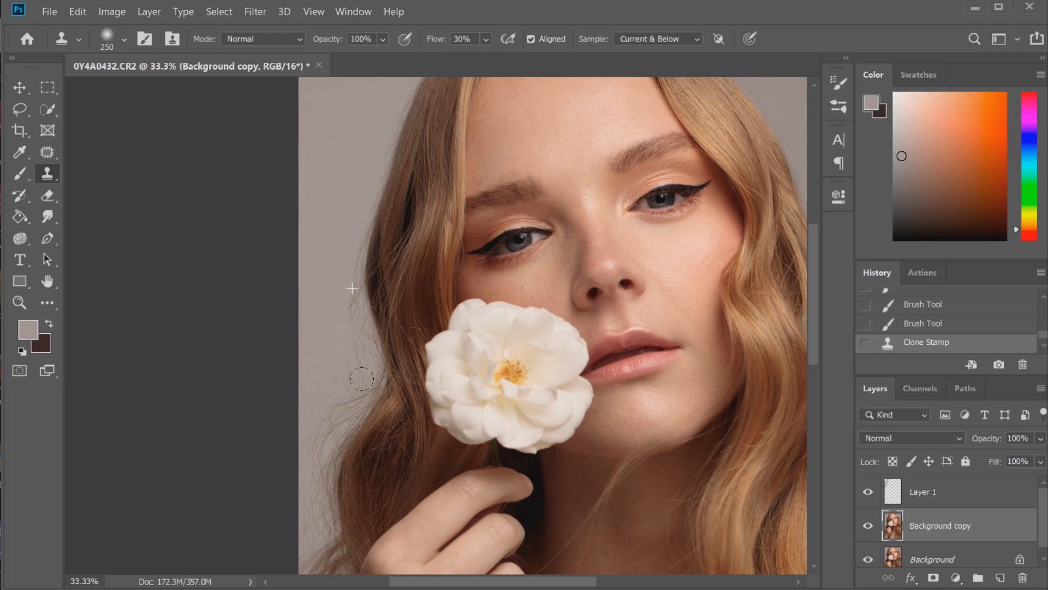
pyautogui.moveTo(362, 379)
pyautogui.mouseDown()
pyautogui.moveTo(350, 247)
pyautogui.moveTo(361, 278)
pyautogui.mouseUp()
pyautogui.moveTo(329, 355)
pyautogui.mouseDown()
pyautogui.moveTo(341, 334)
pyautogui.moveTo(346, 346)
pyautogui.moveTo(401, 220)
pyautogui.moveTo(386, 202)
pyautogui.moveTo(373, 344)
pyautogui.mouseUp()
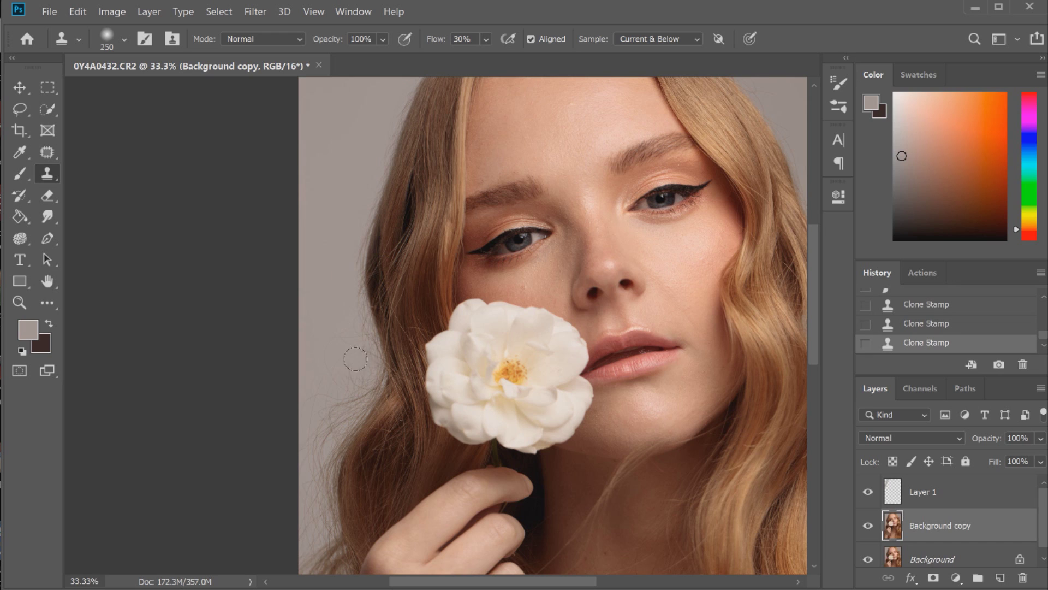
# Step: Resample clean backdrop and clone it over the flyaway hairs beside the flower-side hair, level with the flower
pyautogui.moveTo(348, 378)
pyautogui.mouseDown()
pyautogui.moveTo(362, 359)
pyautogui.moveTo(359, 377)
pyautogui.moveTo(359, 357)
pyautogui.moveTo(309, 465)
pyautogui.moveTo(320, 418)
pyautogui.mouseUp()
pyautogui.moveTo(306, 464); pyautogui.dragTo(328, 315)
pyautogui.keyDown('alt'); pyautogui.click(323, 338); pyautogui.keyUp('alt')
pyautogui.moveTo(323, 399)
pyautogui.mouseDown()
pyautogui.moveTo(340, 340)
pyautogui.moveTo(354, 360)
pyautogui.moveTo(345, 331)
pyautogui.moveTo(334, 337)
pyautogui.moveTo(343, 360)
pyautogui.moveTo(335, 380)
pyautogui.moveTo(301, 404)
pyautogui.moveTo(351, 280)
pyautogui.moveTo(362, 298)
pyautogui.moveTo(355, 326)
pyautogui.mouseUp()
pyautogui.keyDown('alt'); pyautogui.click(322, 223); pyautogui.keyUp('alt')
pyautogui.keyDown('alt'); pyautogui.click(323, 211); pyautogui.keyUp('alt')
pyautogui.moveTo(328, 327); pyautogui.dragTo(329, 373)
pyautogui.keyDown('alt'); pyautogui.click(334, 185); pyautogui.keyUp('alt')
# Step: Clone freshly sampled backdrop over the remaining flyaway hairs along the lower flower-side curls, down to just above the shoulder
pyautogui.keyDown('alt'); pyautogui.click(323, 410); pyautogui.keyUp('alt')
pyautogui.moveTo(349, 431)
pyautogui.mouseDown()
pyautogui.moveTo(365, 389)
pyautogui.moveTo(339, 379)
pyautogui.moveTo(340, 395)
pyautogui.mouseUp()
pyautogui.keyDown('alt'); pyautogui.click(315, 239); pyautogui.keyUp('alt')
pyautogui.keyDown('alt'); pyautogui.click(327, 173); pyautogui.keyUp('alt')
pyautogui.moveTo(363, 368); pyautogui.dragTo(363, 366)
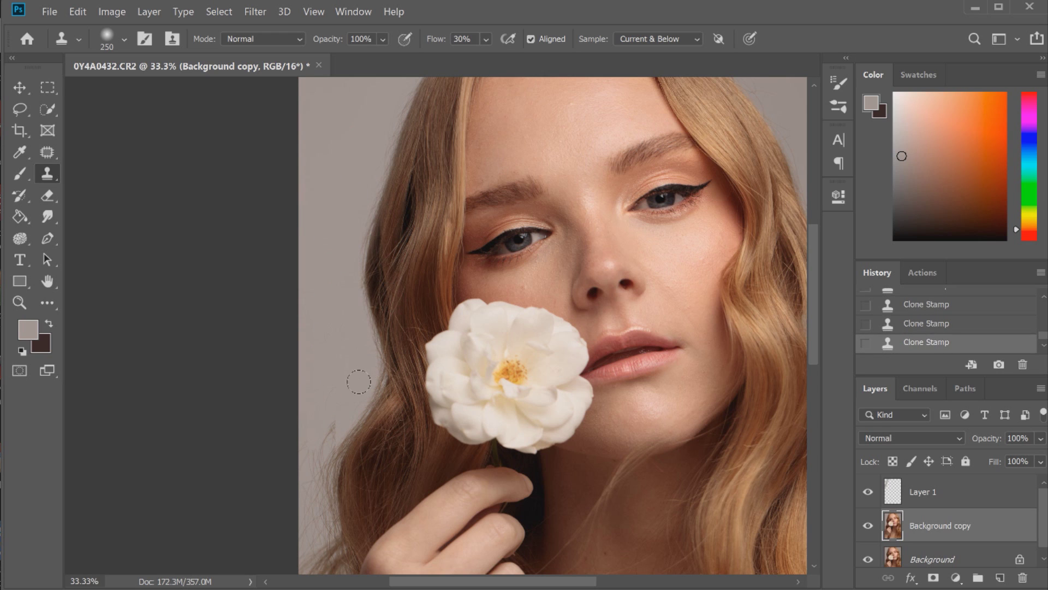
pyautogui.keyDown('alt'); pyautogui.click(326, 337); pyautogui.keyUp('alt')
pyautogui.moveTo(333, 443)
pyautogui.mouseDown()
pyautogui.moveTo(311, 503)
pyautogui.moveTo(306, 419)
pyautogui.moveTo(314, 464)
pyautogui.mouseUp()
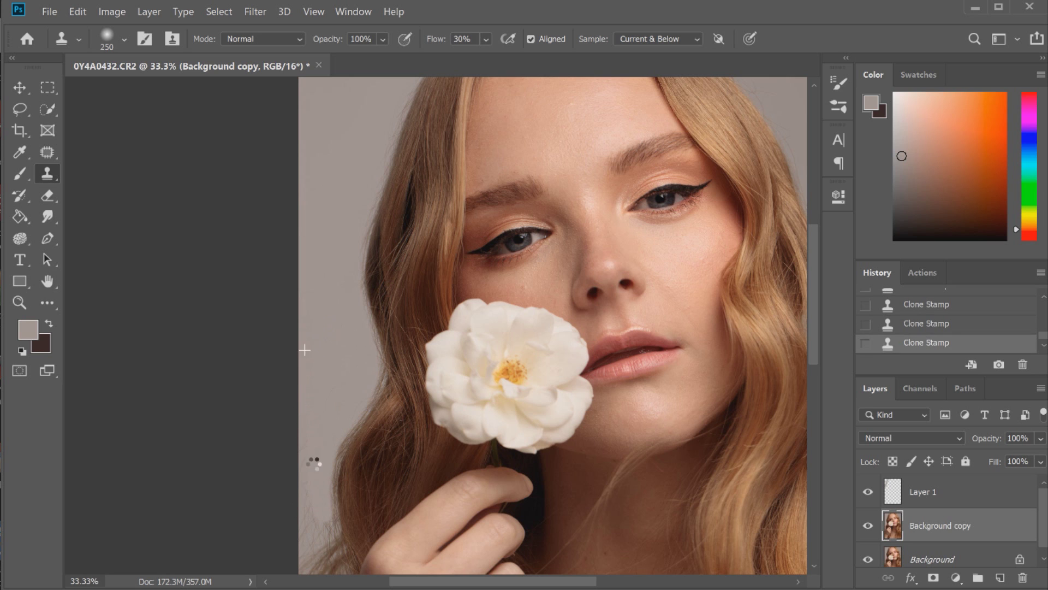
pyautogui.scroll(-3, 818, 335)
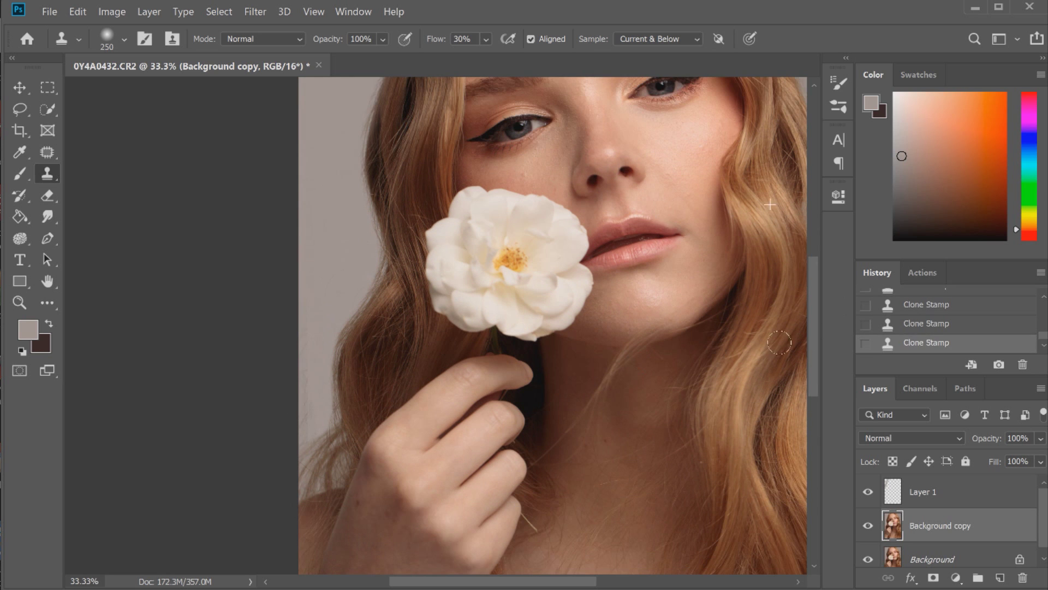
pyautogui.scroll(2, 775, 344)
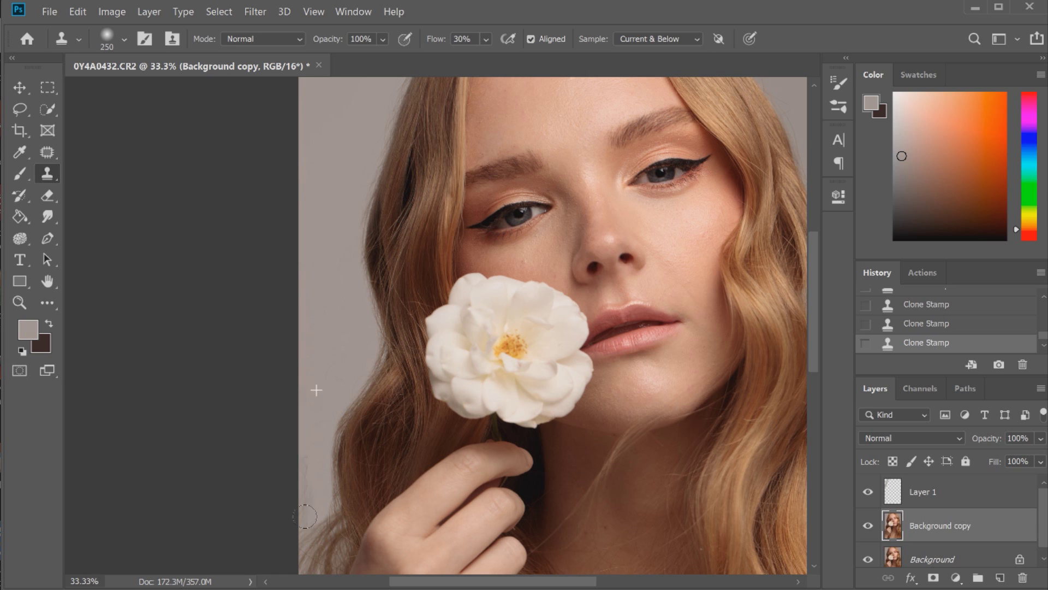
pyautogui.moveTo(306, 517); pyautogui.dragTo(303, 512)
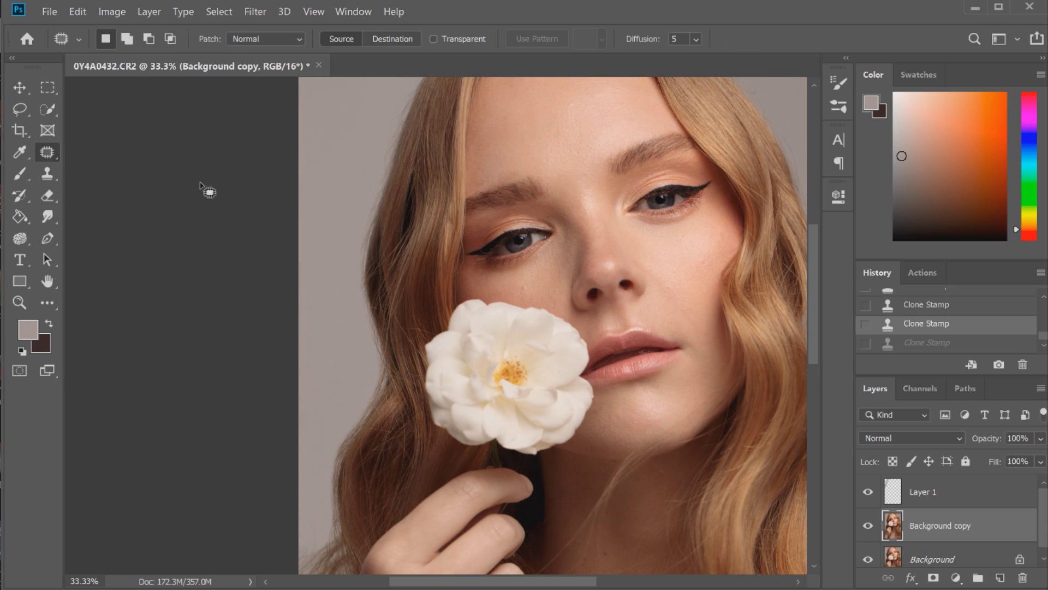
# Step: Patch two uneven cloned areas of the backdrop beside the flower-side hair with clean grey from above, deselecting after each
pyautogui.moveTo(322, 342); pyautogui.dragTo(334, 325)
pyautogui.moveTo(332, 331); pyautogui.dragTo(330, 288)
pyautogui.hotkey('ctrl', 'd')
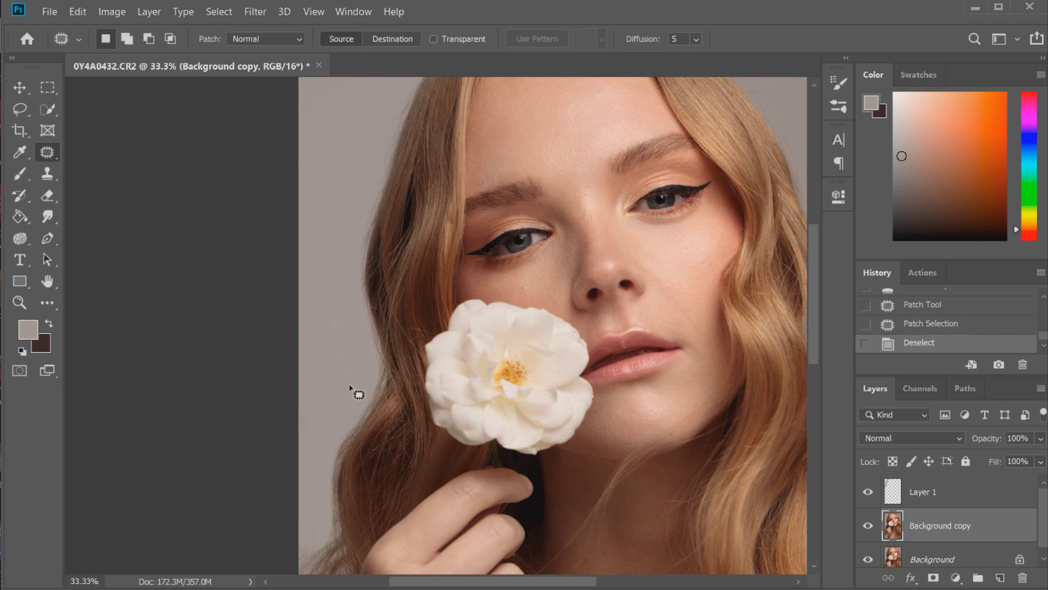
pyautogui.moveTo(337, 382)
pyautogui.mouseDown()
pyautogui.moveTo(341, 413)
pyautogui.moveTo(349, 399)
pyautogui.mouseUp()
pyautogui.moveTo(343, 394); pyautogui.dragTo(343, 353)
pyautogui.hotkey('ctrl', 'd')
# Step: Patch the leftover blotches close to the hair edge, level with the top and middle of the flower, and clear the selection
pyautogui.moveTo(337, 314); pyautogui.dragTo(348, 327)
pyautogui.moveTo(337, 323); pyautogui.dragTo(332, 237)
pyautogui.hotkey('ctrl', 'd')
pyautogui.hotkey('ctrl', 'd')
pyautogui.moveTo(365, 395); pyautogui.dragTo(352, 400)
# Step: Patch the uneven backdrop beside the lower flower-side curls and near the image edge, deselecting after each patch
pyautogui.hotkey('ctrl', 'd')
pyautogui.moveTo(333, 448); pyautogui.dragTo(332, 437)
pyautogui.moveTo(333, 439)
pyautogui.mouseDown()
pyautogui.moveTo(331, 415)
pyautogui.moveTo(315, 454)
pyautogui.moveTo(334, 393)
pyautogui.moveTo(300, 413)
pyautogui.mouseUp()
pyautogui.hotkey('ctrl', 'd')
# Step: Patch the backdrop blemish near the image edge at eye-to-nose height and clear the selection
pyautogui.hotkey('ctrl', 'd')
pyautogui.hotkey('ctrl', 'd')
pyautogui.moveTo(305, 420); pyautogui.dragTo(329, 390)
pyautogui.hotkey('ctrl', 'd')
pyautogui.moveTo(311, 267); pyautogui.dragTo(314, 259)
pyautogui.moveTo(322, 266); pyautogui.dragTo(330, 309)
pyautogui.hotkey('ctrl', 'd')
# Step: Save a history snapshot of the retouched portrait and compare it with the original opened image, ending on the snapshot
pyautogui.scroll(3, 819, 299)
pyautogui.scroll(-3, 821, 299)
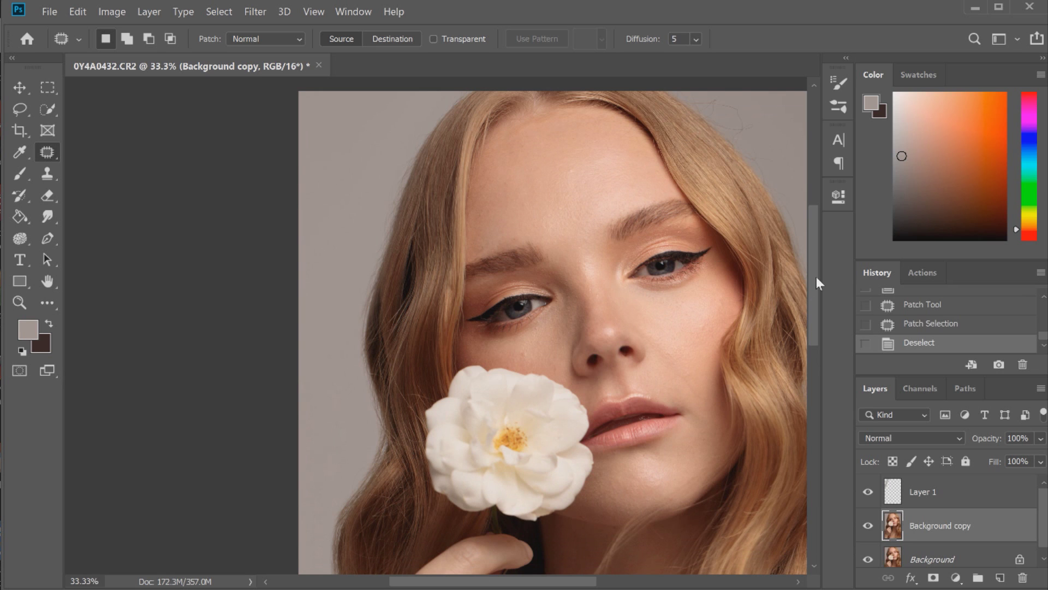
pyautogui.scroll(-3, 817, 277)
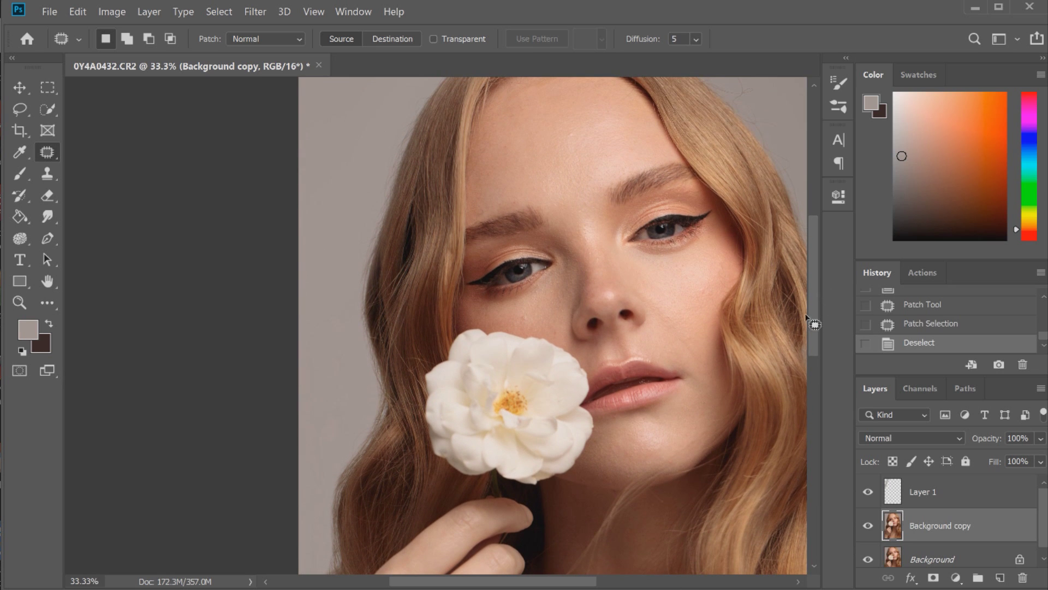
pyautogui.click(1000, 365)
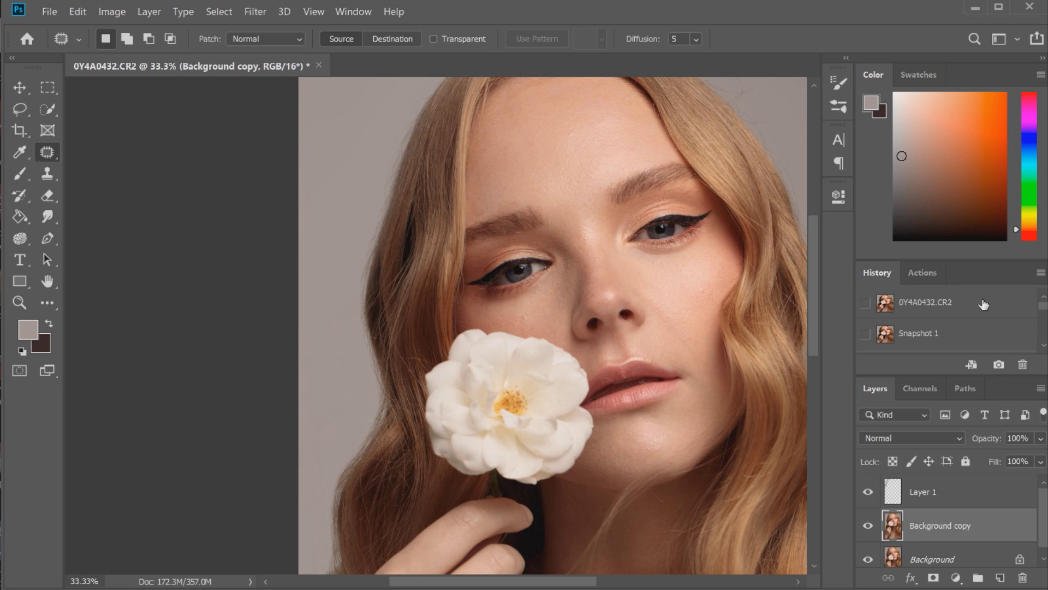
pyautogui.click(981, 304)
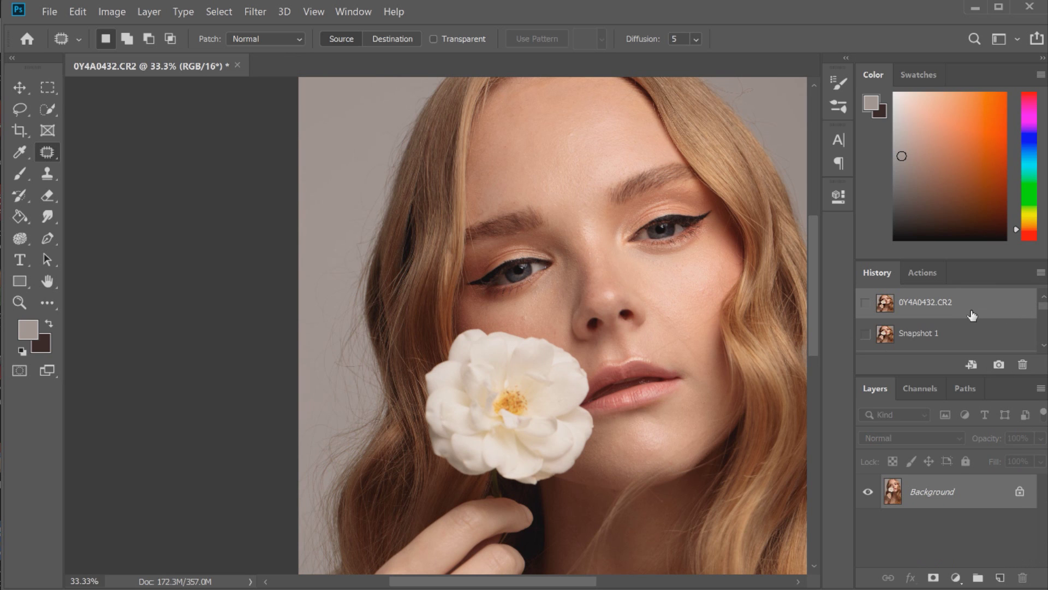
pyautogui.click(968, 331)
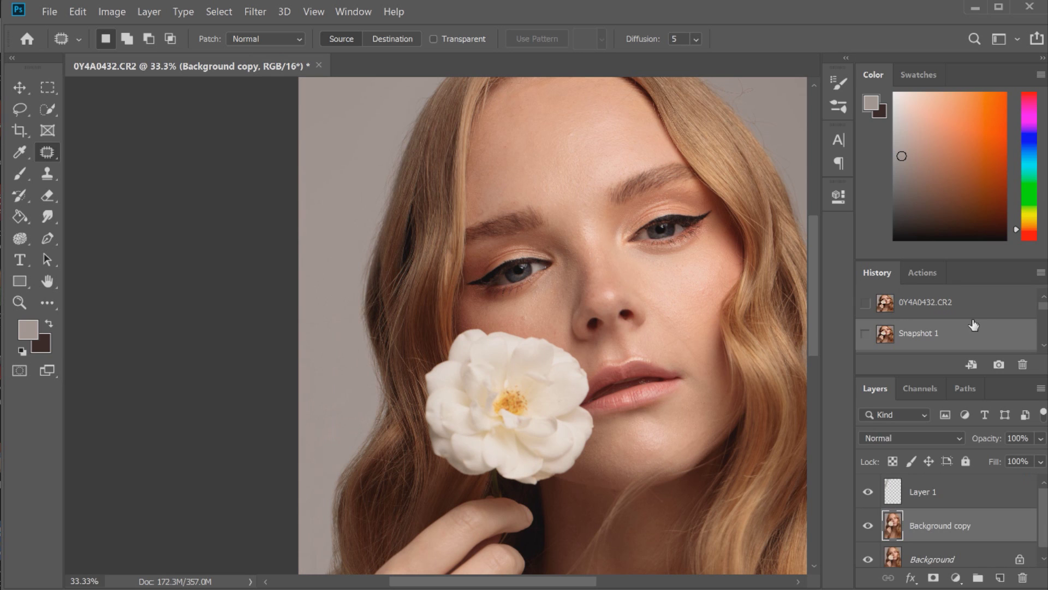